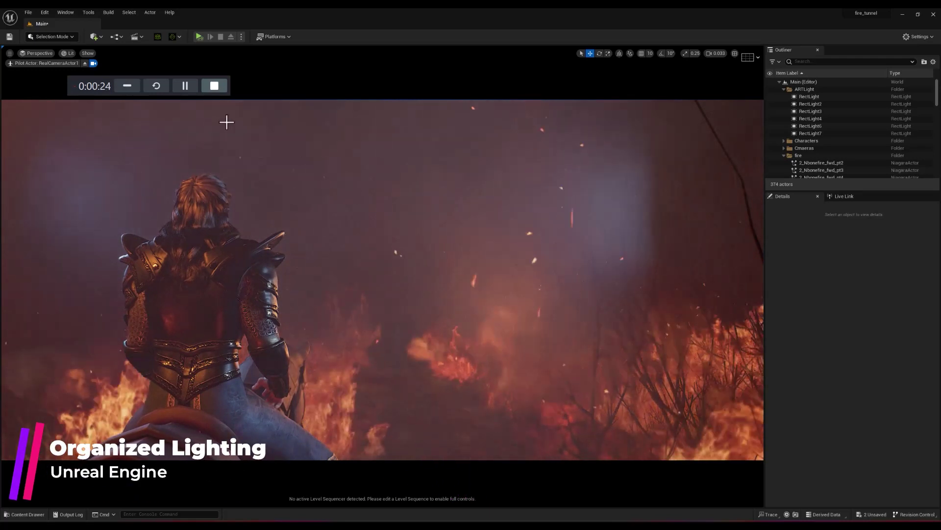
# Open the CU_Siavash sequence and view it through CineCameraActor2
pyautogui.click(126, 85)
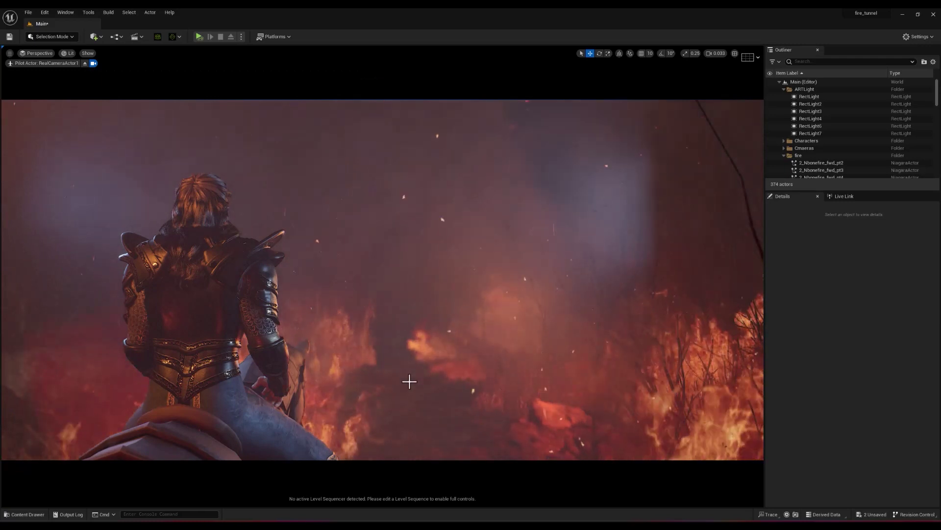
pyautogui.hotkey('ctrl', 'space')
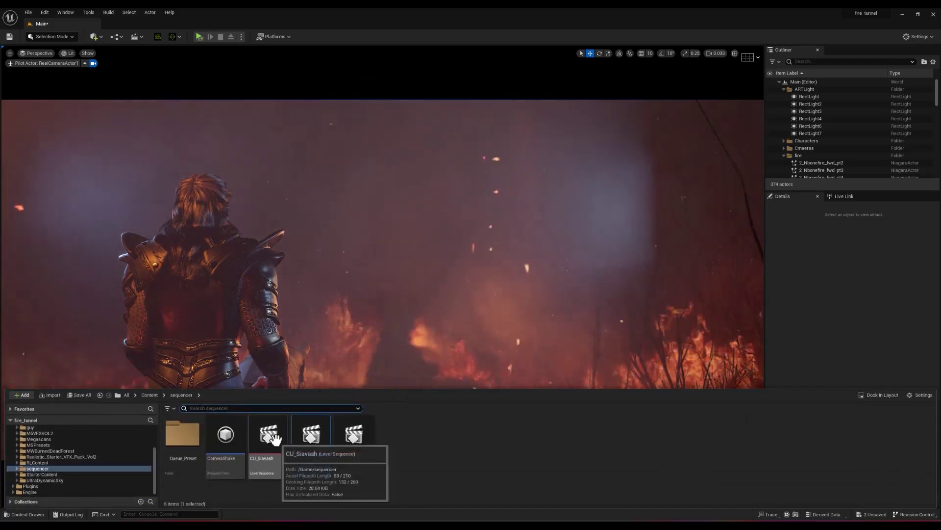
pyautogui.click(273, 438)
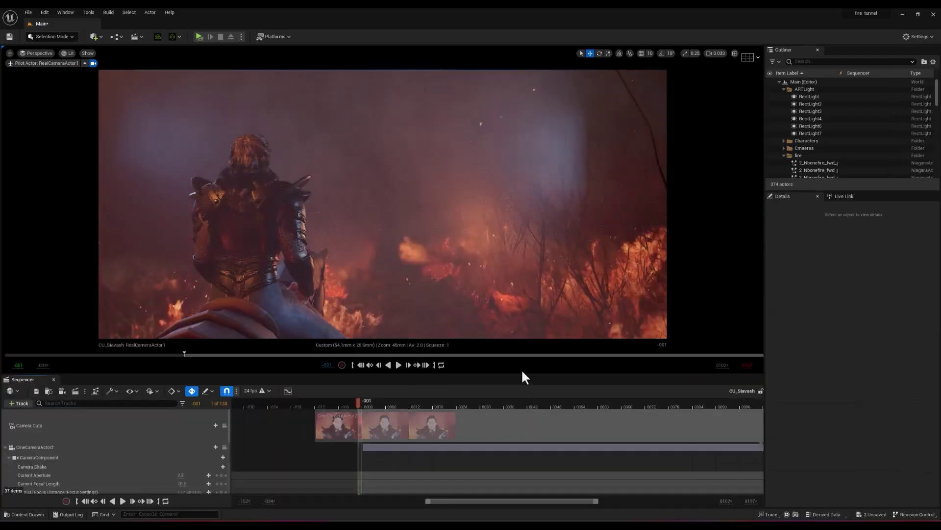
pyautogui.click(84, 63)
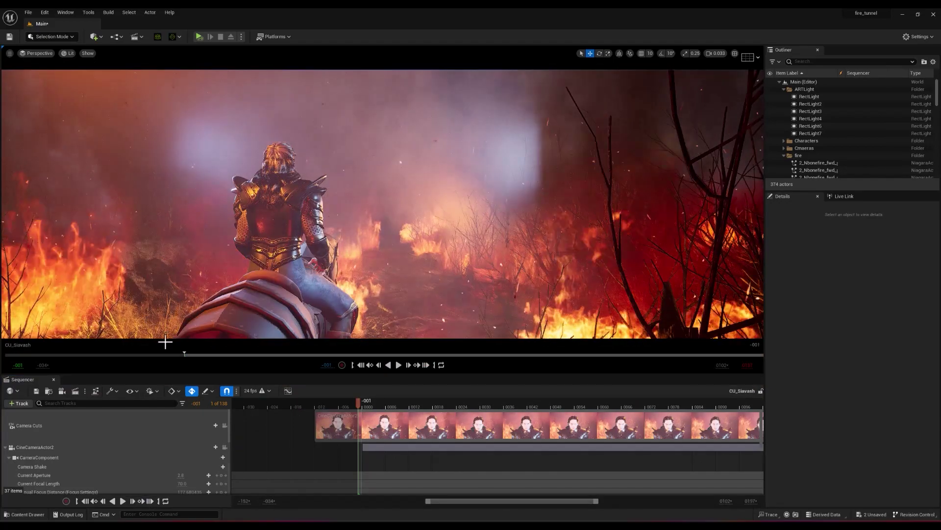
pyautogui.scroll(-1, 193, 444)
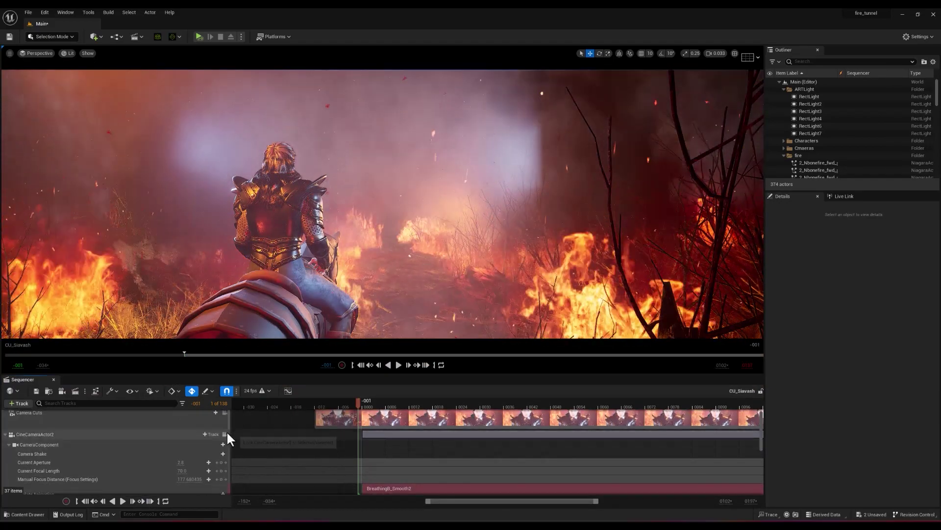
pyautogui.click(225, 434)
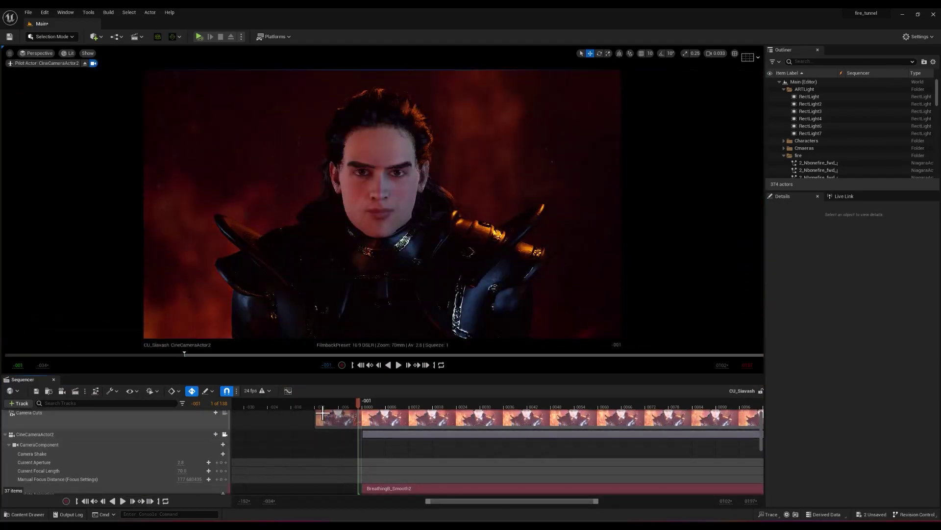
# Scrub and play through the close-up, returning the playhead near the start
pyautogui.click(371, 406)
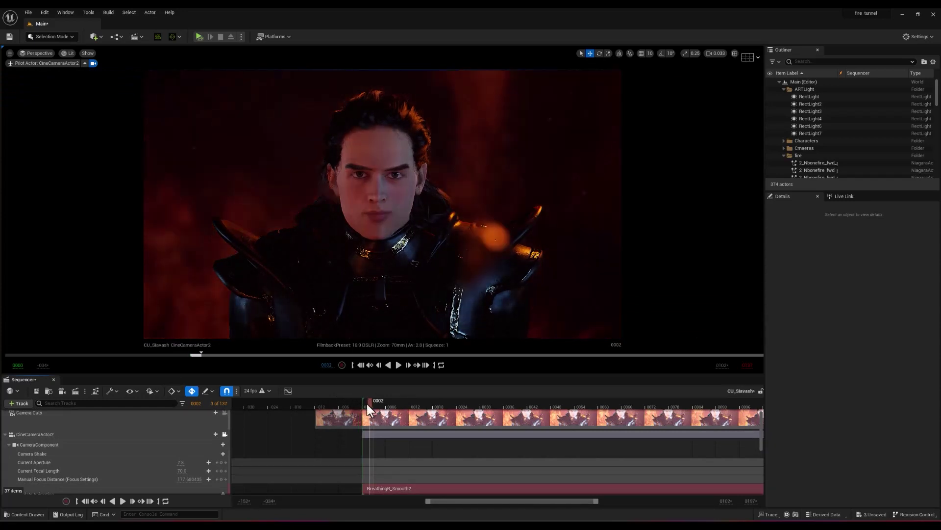
pyautogui.moveTo(369, 404); pyautogui.dragTo(390, 400)
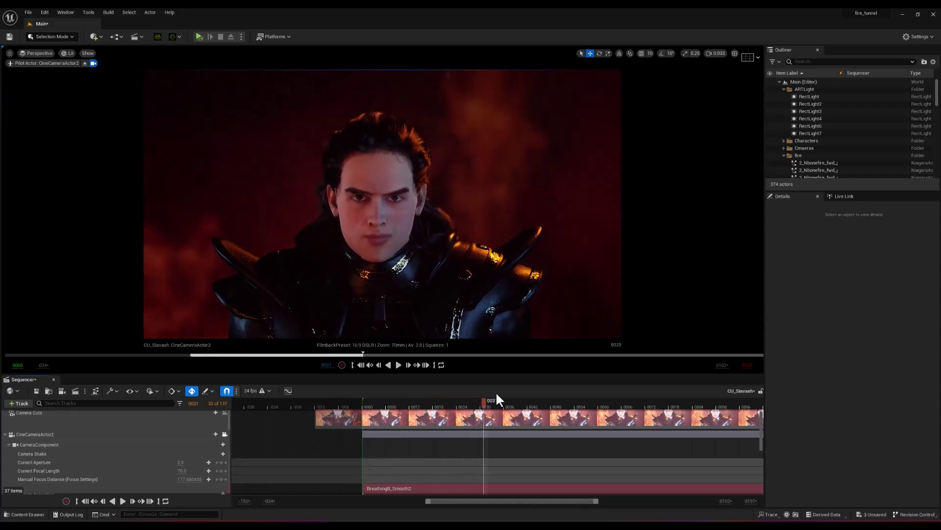
pyautogui.moveTo(497, 393); pyautogui.dragTo(543, 393)
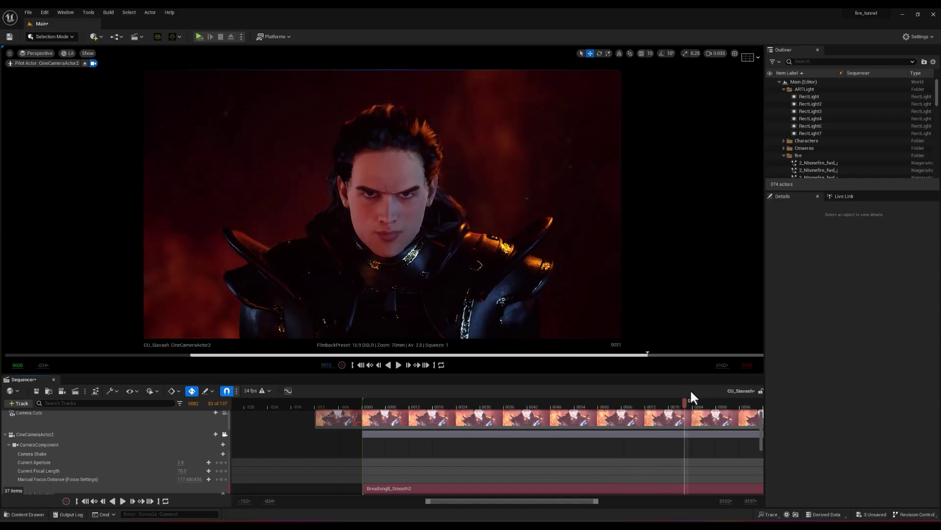
pyautogui.moveTo(551, 415)
pyautogui.mouseDown()
pyautogui.moveTo(416, 429)
pyautogui.moveTo(491, 432)
pyautogui.mouseUp()
pyautogui.moveTo(423, 441); pyautogui.dragTo(373, 442)
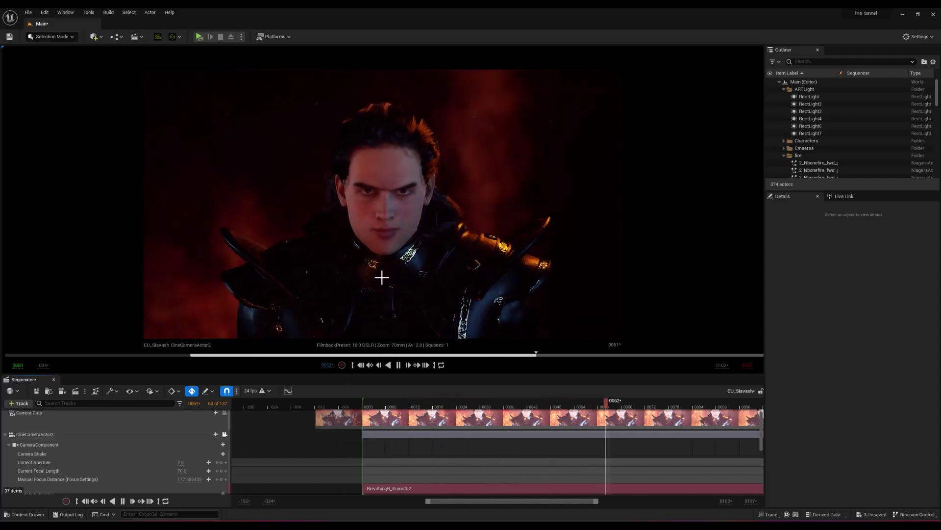
pyautogui.press('space')
pyautogui.moveTo(614, 402); pyautogui.dragTo(377, 403)
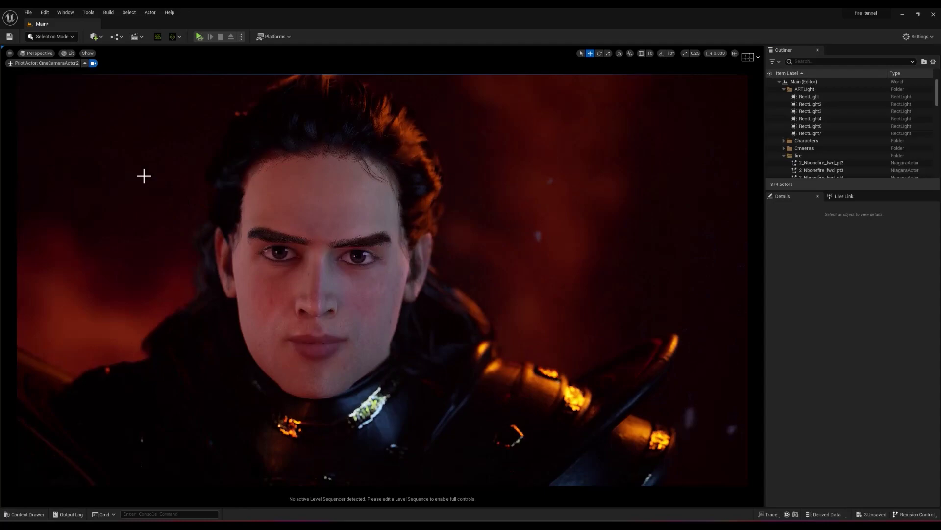
# Leave the close-up camera and open DollyBack viewed through CineCameraActor1
pyautogui.click(85, 63)
pyautogui.moveTo(330, 332); pyautogui.dragTo(344, 294)
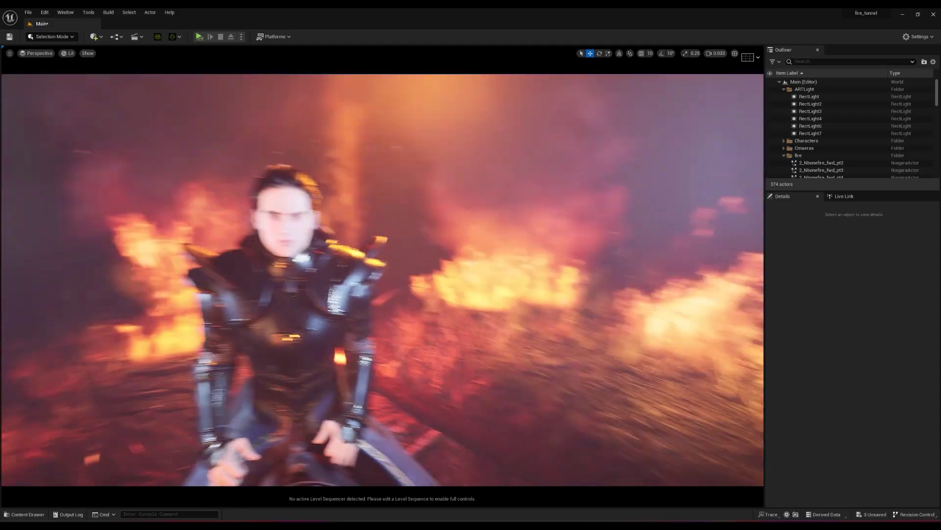
pyautogui.hotkey('ctrl', 'space')
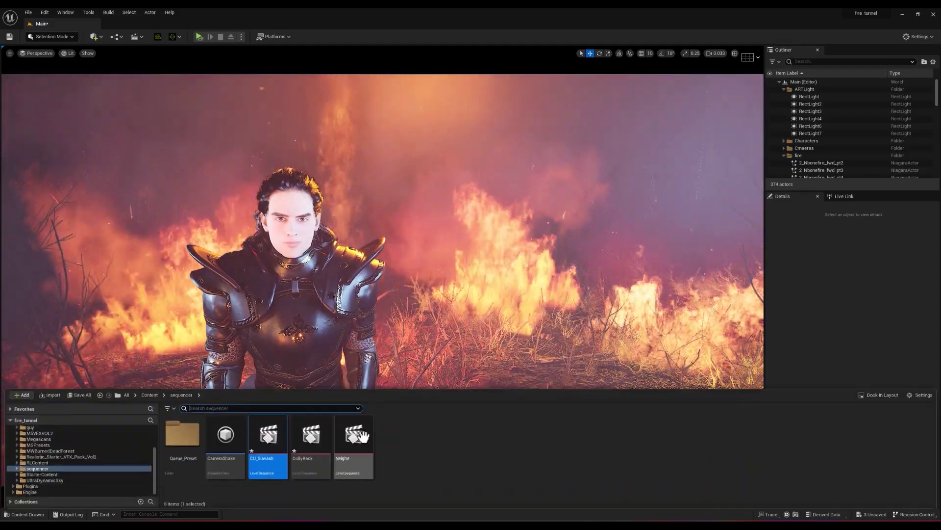
pyautogui.doubleClick(318, 435)
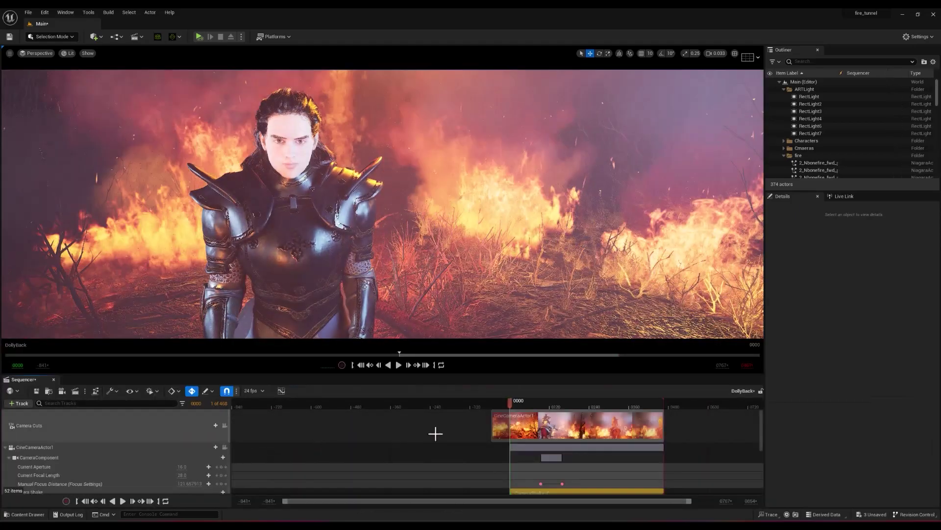
pyautogui.click(225, 447)
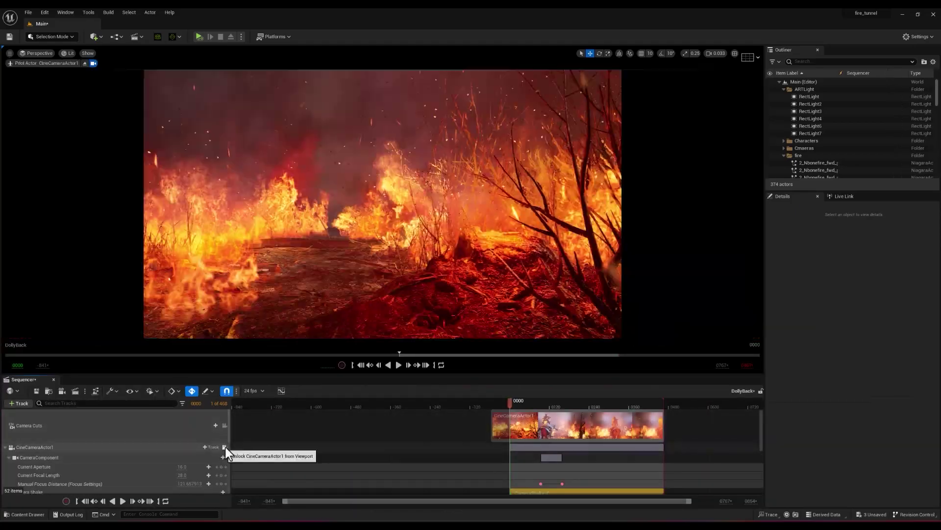
# Play and scrub the DollyBack shot, close it, and fly toward the rider
pyautogui.moveTo(510, 398); pyautogui.dragTo(517, 400)
pyautogui.press('space')
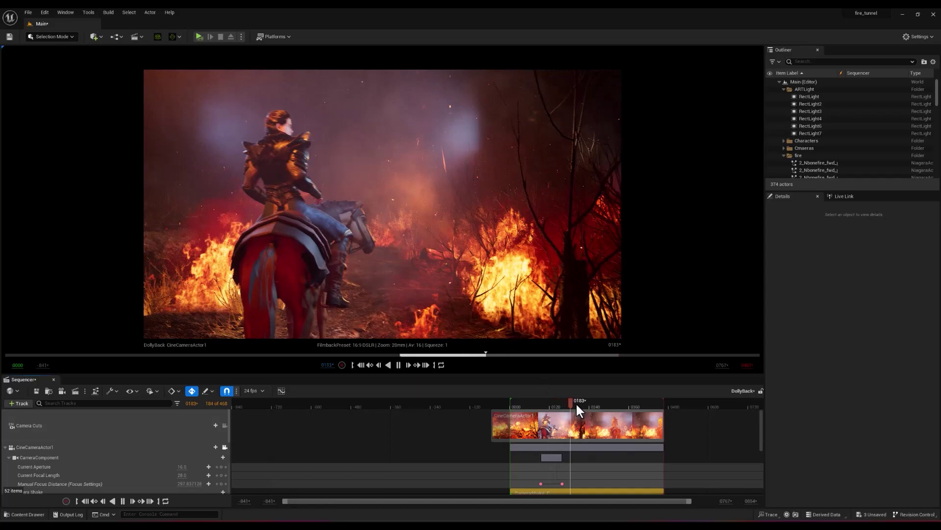
pyautogui.press('space')
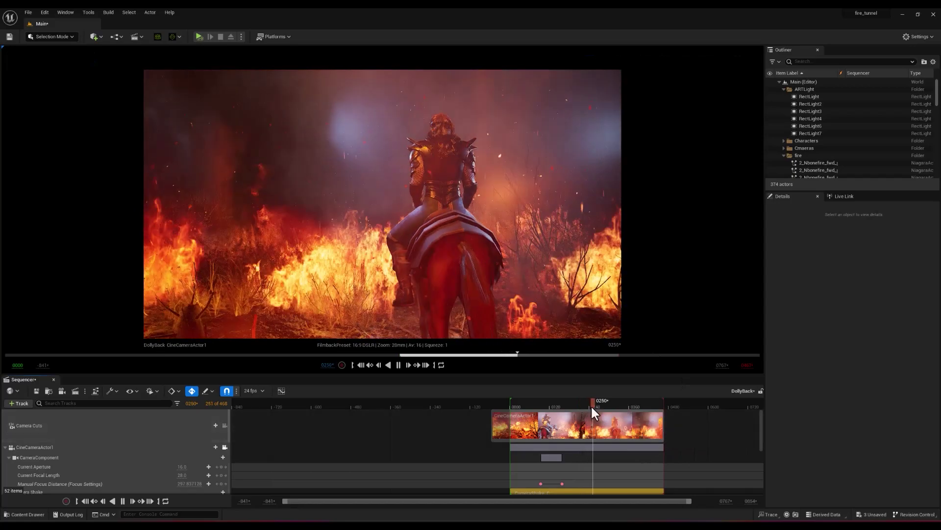
pyautogui.moveTo(591, 404)
pyautogui.mouseDown()
pyautogui.moveTo(543, 407)
pyautogui.moveTo(573, 413)
pyautogui.moveTo(562, 414)
pyautogui.mouseUp()
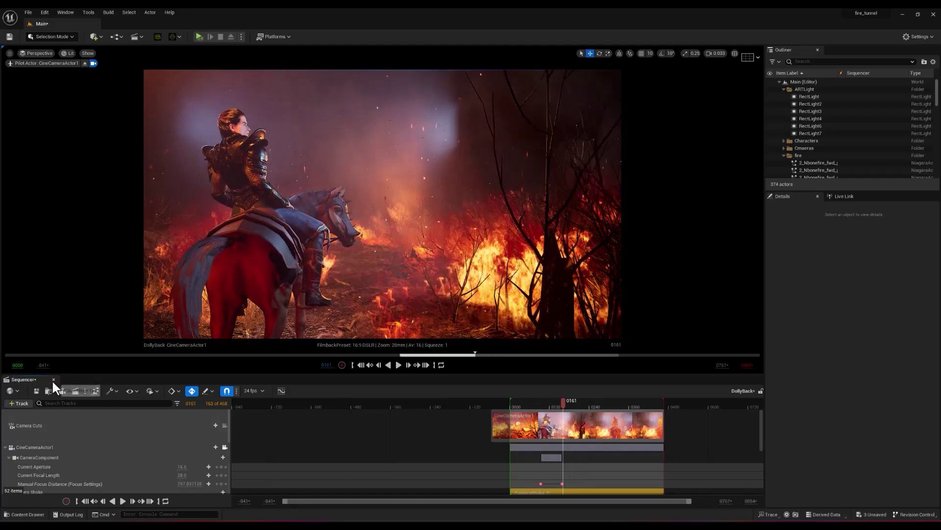
pyautogui.click(53, 379)
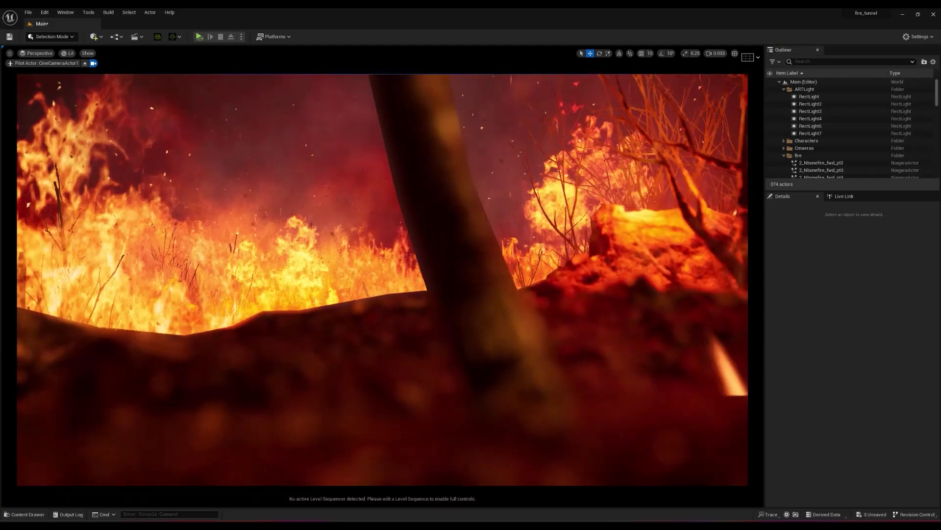
pyautogui.scroll(5, 382, 280)
pyautogui.press('s')
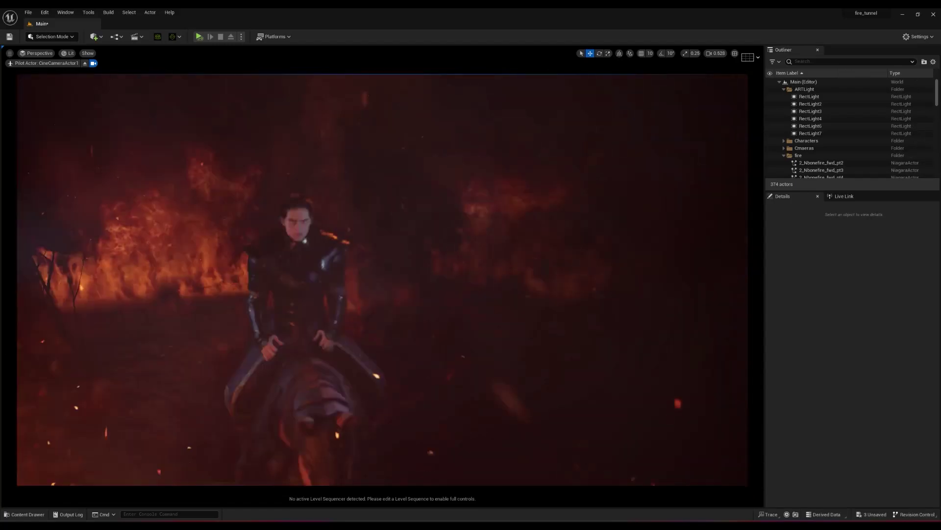
# Reopen CU_Siavash and view it through CineCameraActor2's face close-up
pyautogui.hotkey('ctrl', 'space')
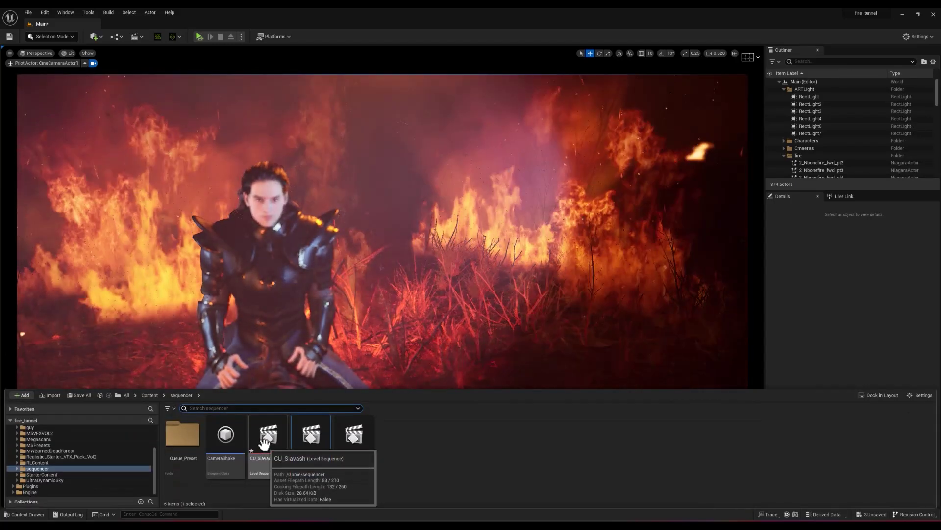
pyautogui.doubleClick(268, 435)
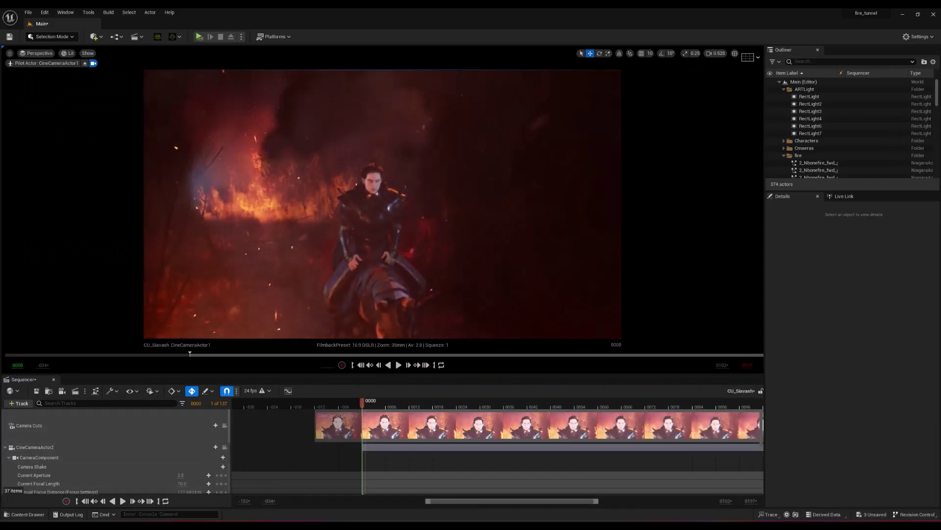
pyautogui.click(224, 446)
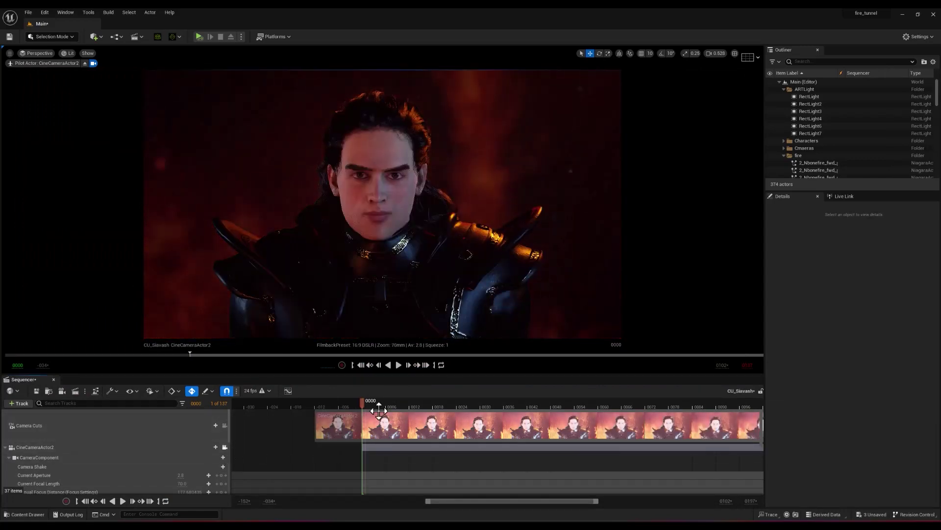
# Add RectLight and RectLight2 to CU_Siavash and convert them to spawnable
pyautogui.click(824, 97)
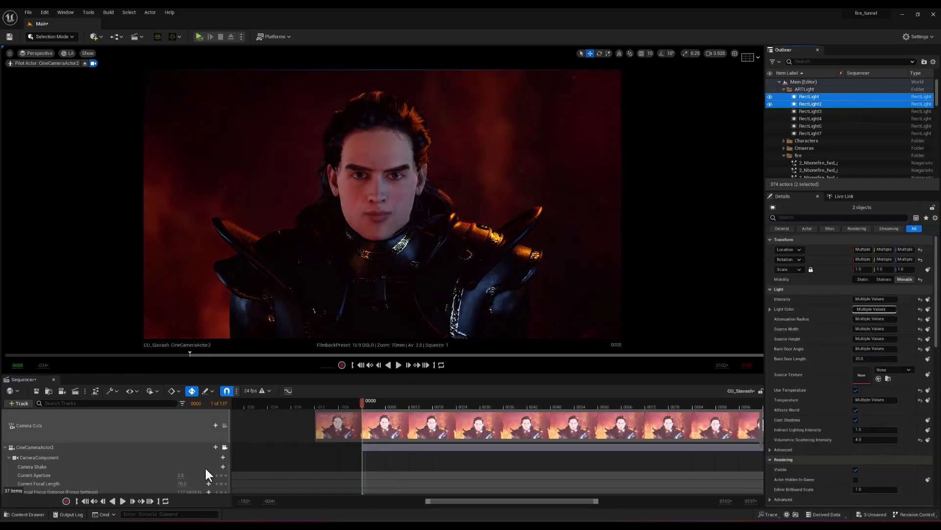
pyautogui.scroll(-5, 146, 459)
pyautogui.scroll(-5, 146, 460)
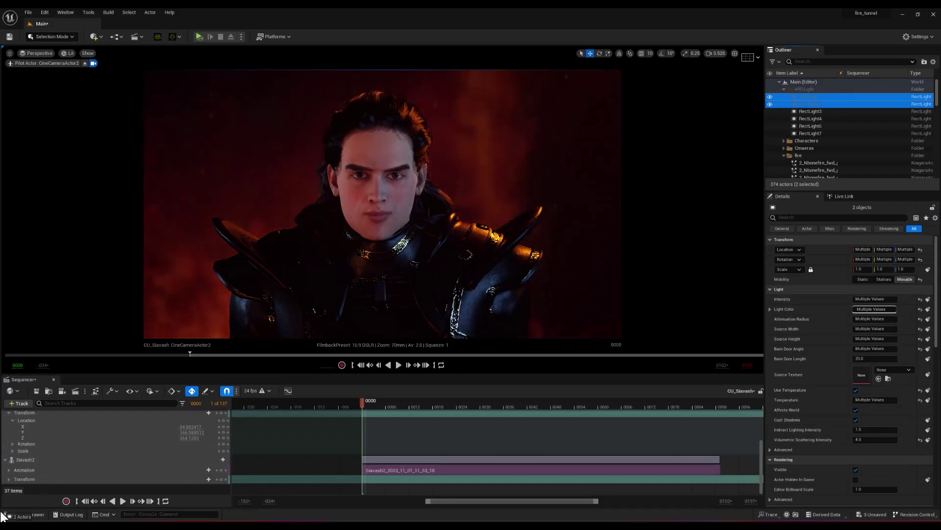
pyautogui.moveTo(40, 464); pyautogui.dragTo(41, 463)
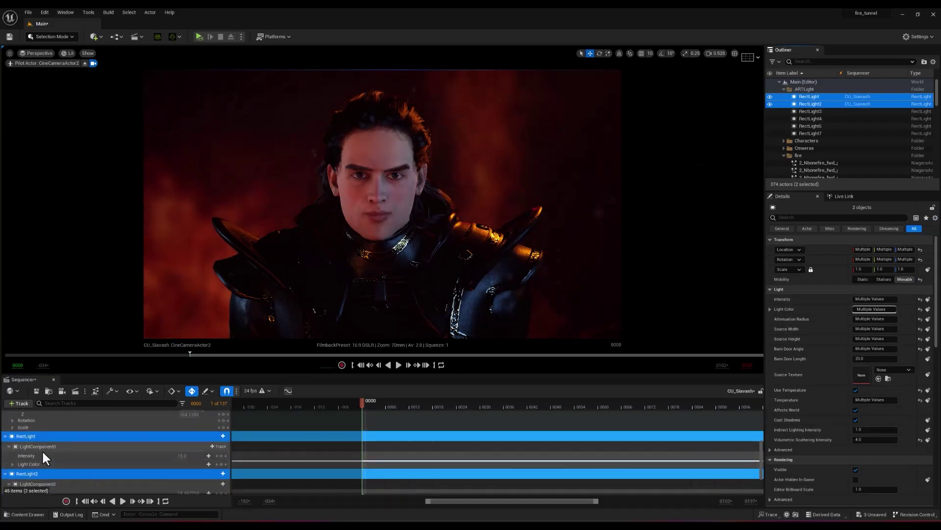
pyautogui.moveTo(110, 437)
pyautogui.rightClick(47, 436)
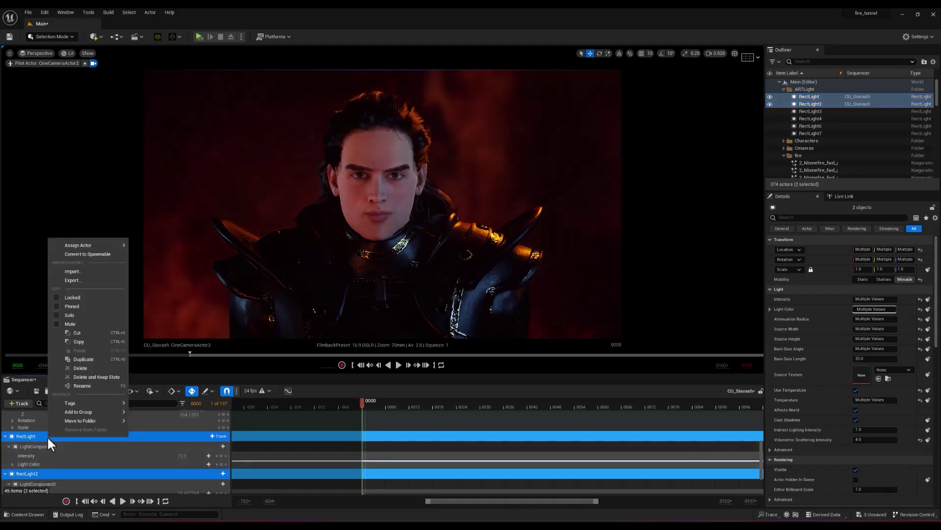
pyautogui.click(100, 254)
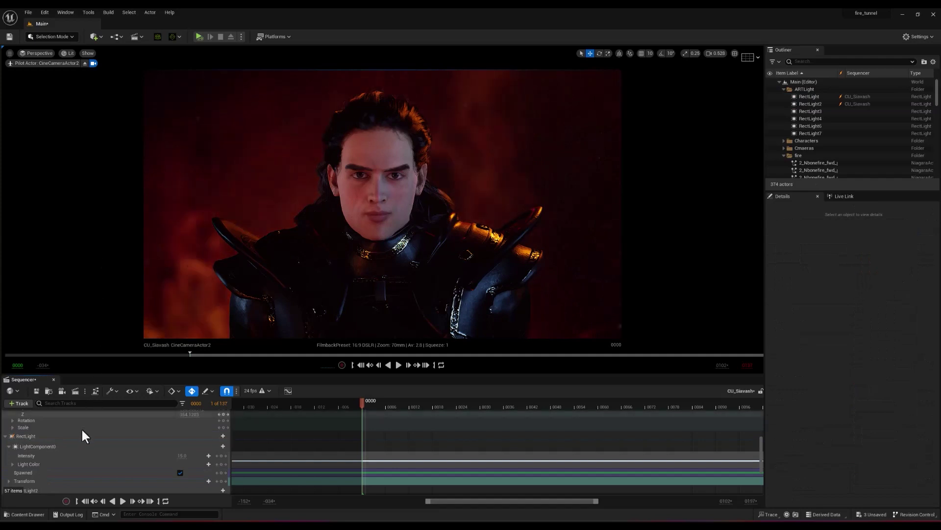
# Scrub the close-up, close the sequence, and check the rect lights disappear
pyautogui.scroll(-1, 69, 436)
pyautogui.scroll(-1, 51, 475)
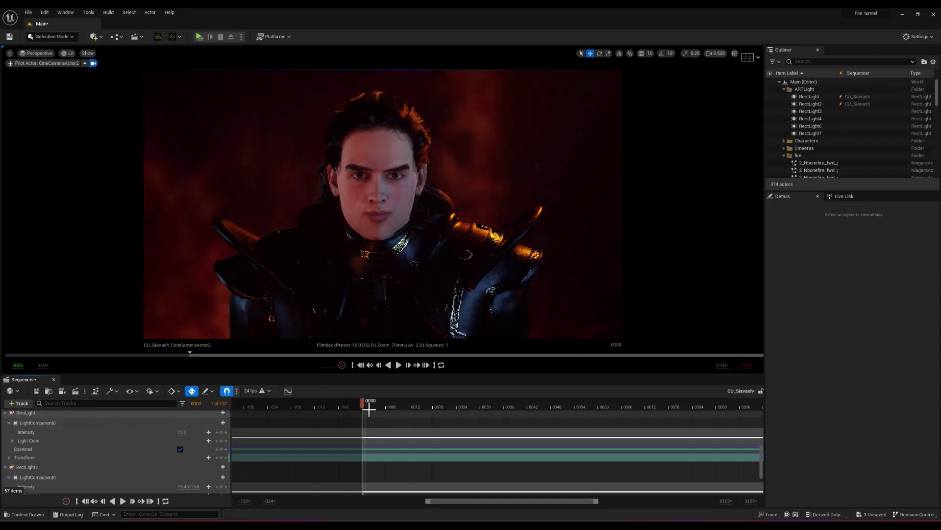
pyautogui.moveTo(395, 406)
pyautogui.mouseDown()
pyautogui.moveTo(574, 418)
pyautogui.moveTo(356, 417)
pyautogui.mouseUp()
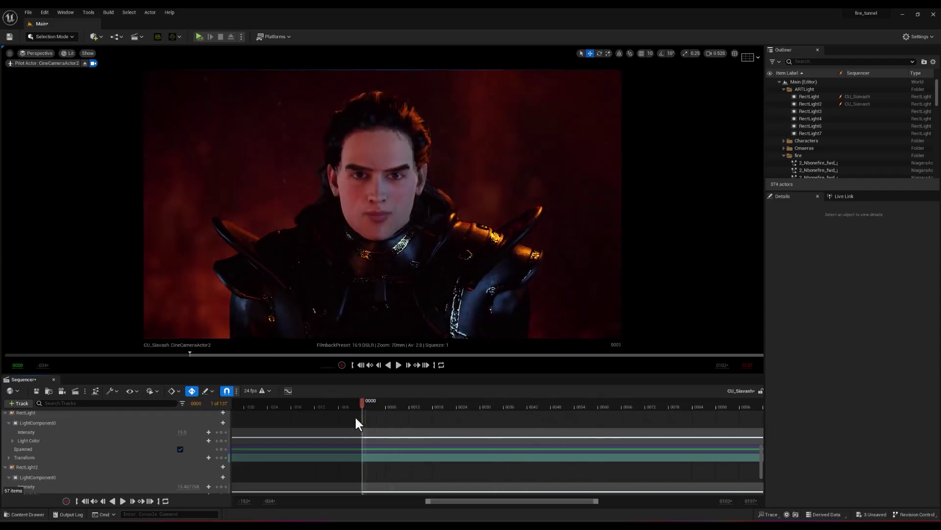
pyautogui.click(85, 63)
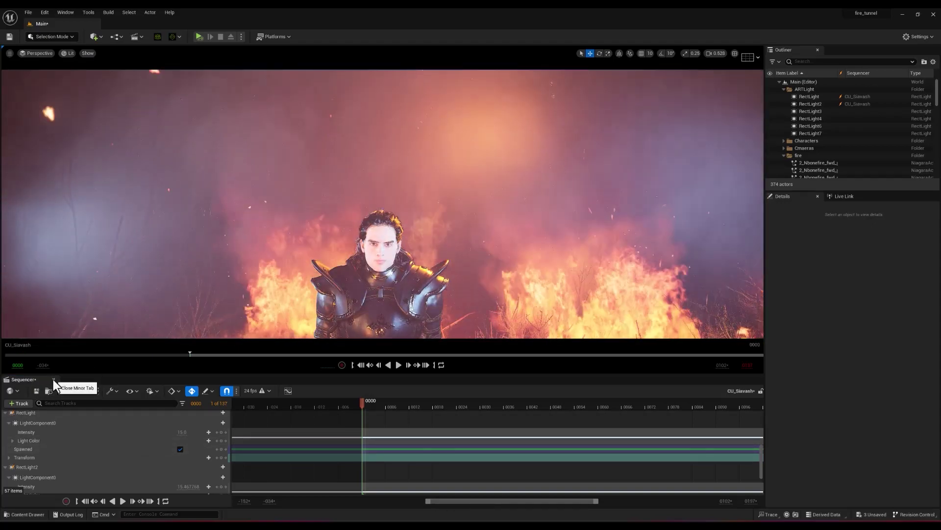
pyautogui.click(53, 379)
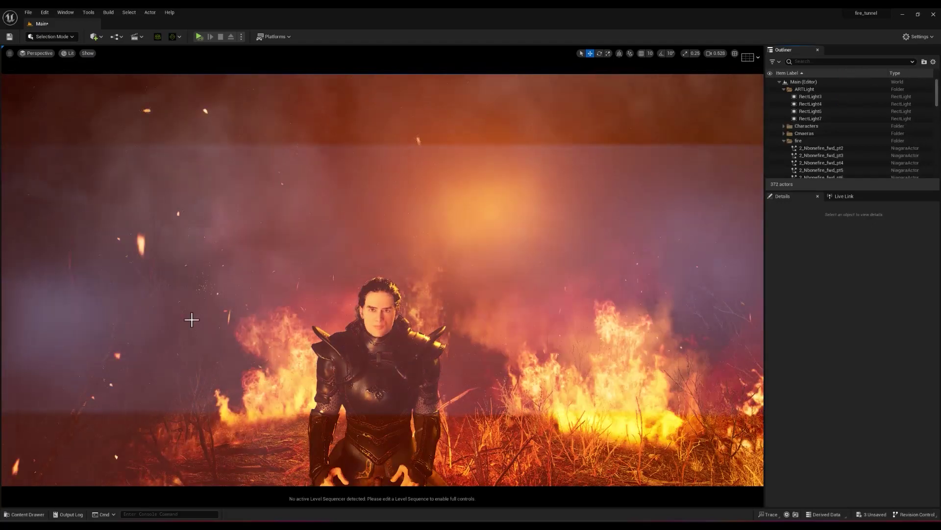
pyautogui.moveTo(219, 312); pyautogui.dragTo(259, 379)
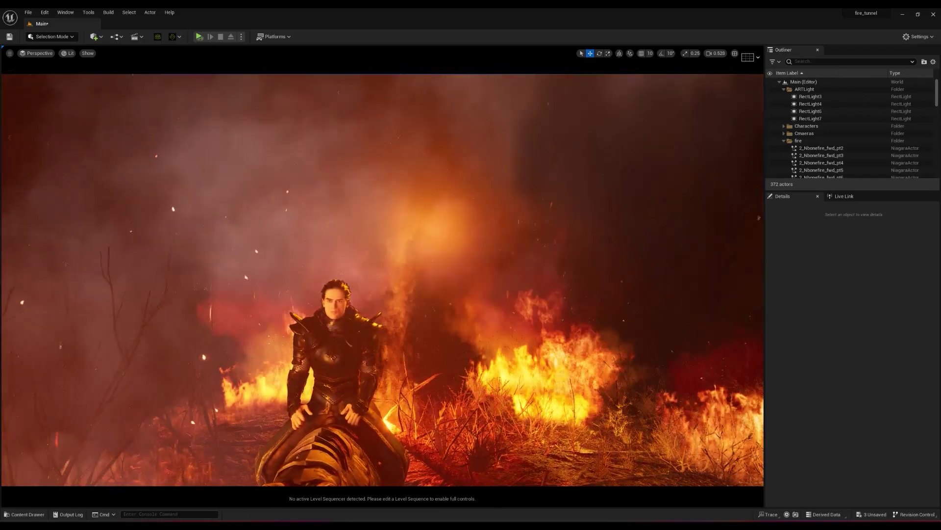
pyautogui.hotkey('ctrl', 'space')
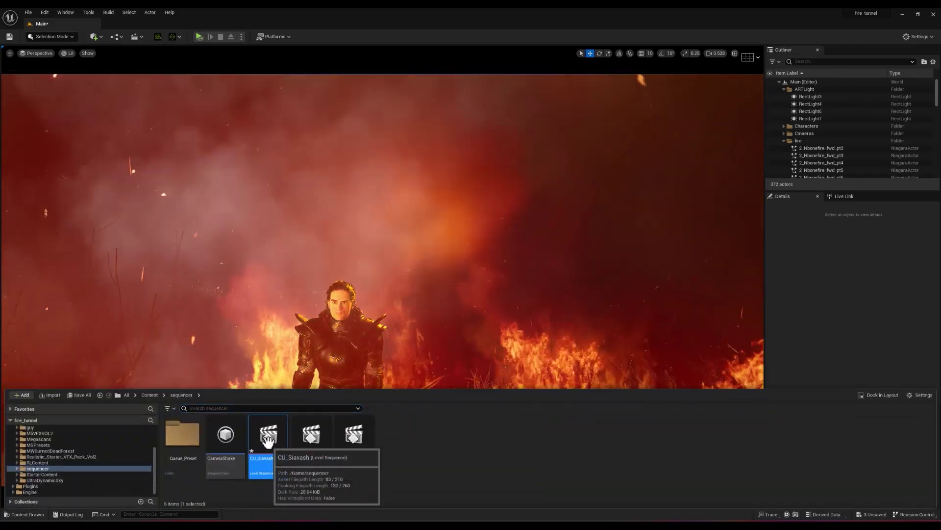
# Scrub DollyBack through CineCameraActor1 to frame 0053, confirming no rect lights, then close it
pyautogui.doubleClick(268, 439)
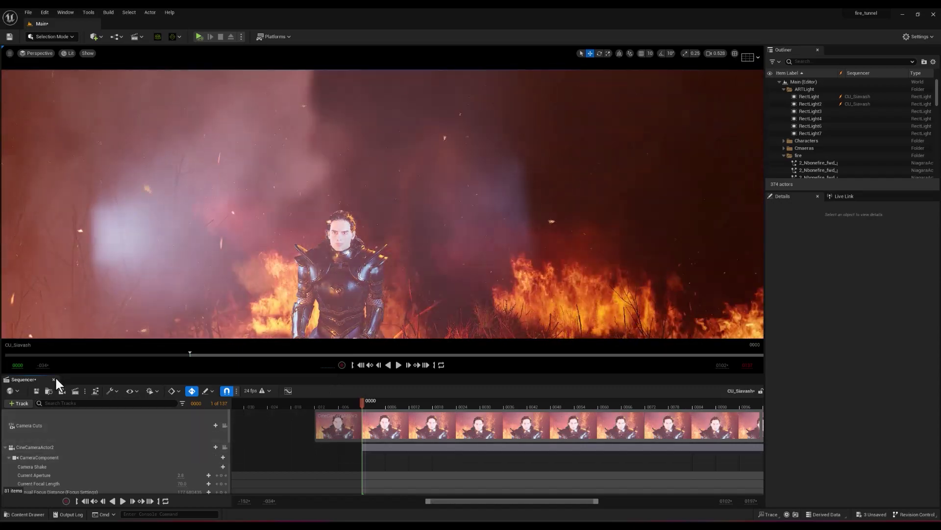
pyautogui.click(54, 379)
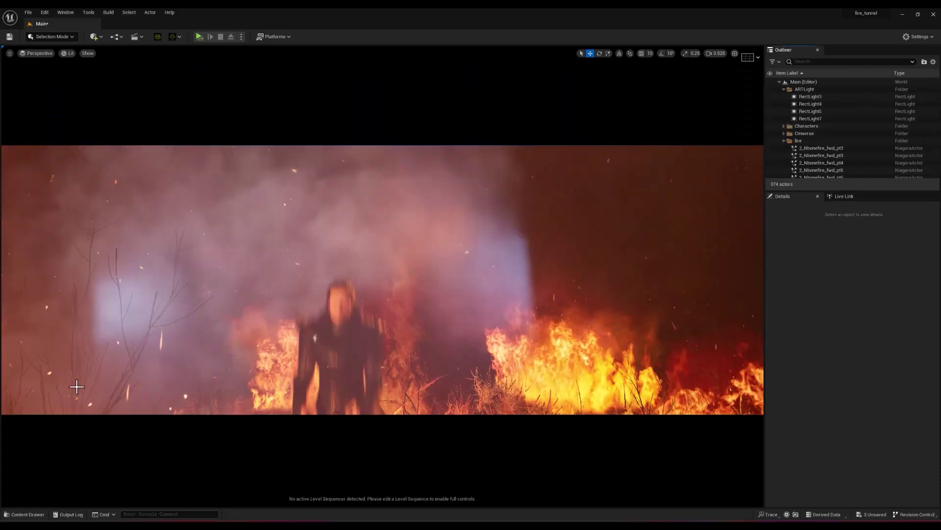
pyautogui.hotkey('ctrl', 'space')
pyautogui.doubleClick(311, 435)
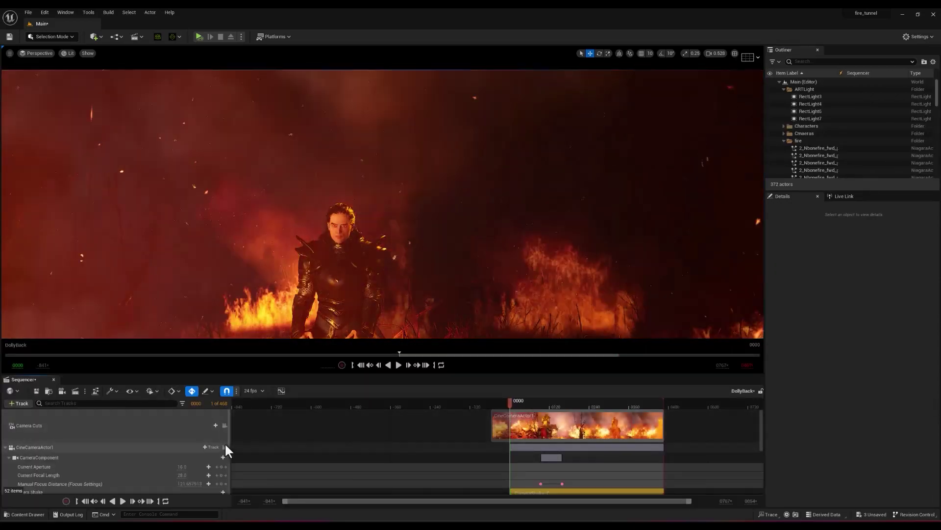
pyautogui.click(224, 446)
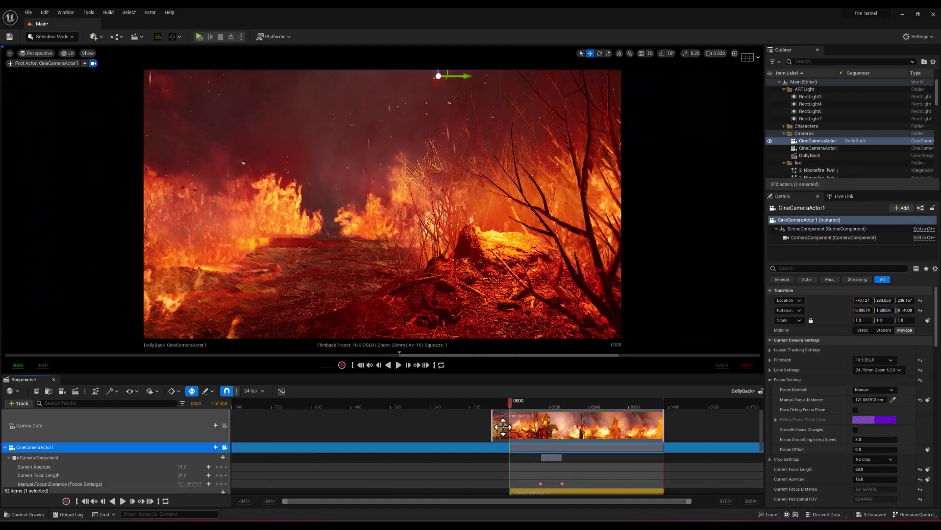
pyautogui.moveTo(511, 401)
pyautogui.mouseDown()
pyautogui.moveTo(590, 401)
pyautogui.moveTo(548, 408)
pyautogui.moveTo(558, 407)
pyautogui.mouseUp()
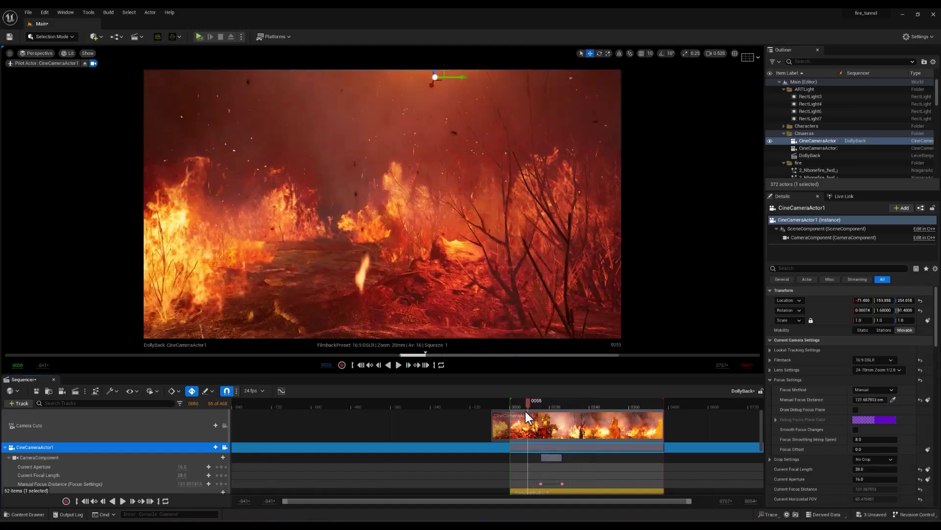
pyautogui.click(54, 379)
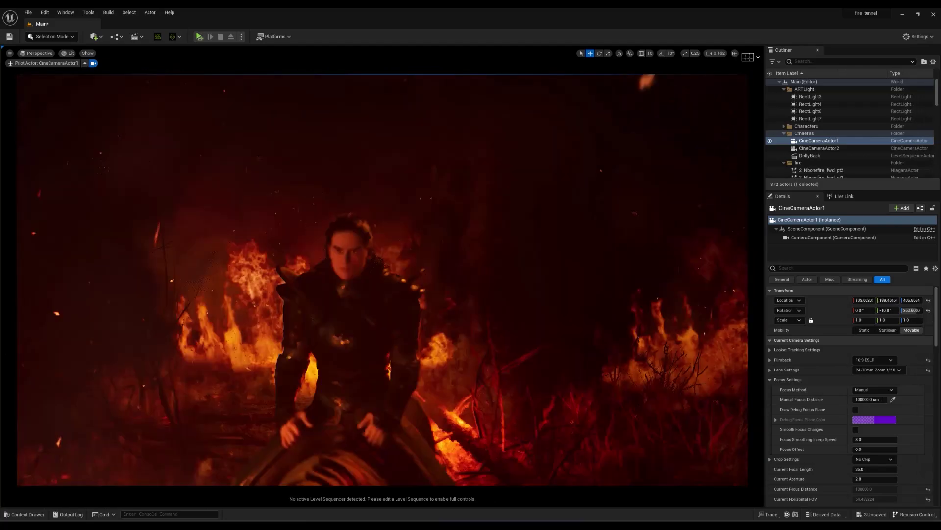
# Reopen the CU_Siavash sequence from the asset browser
pyautogui.hotkey('ctrl', 'space')
pyautogui.click(268, 435)
pyautogui.doubleClick(267, 435)
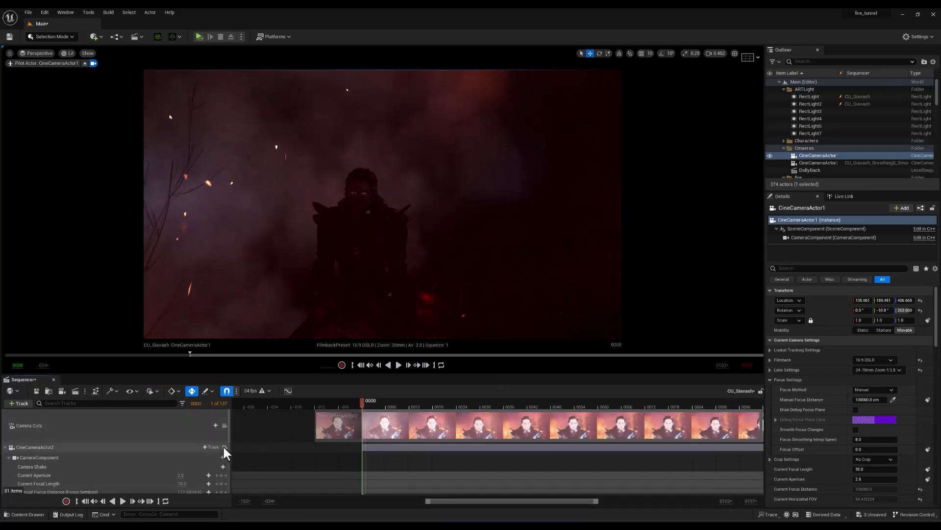
# Under CineCameraActor2's view, convert the RectLight and RectLight2 tracks to possessable
pyautogui.click(224, 447)
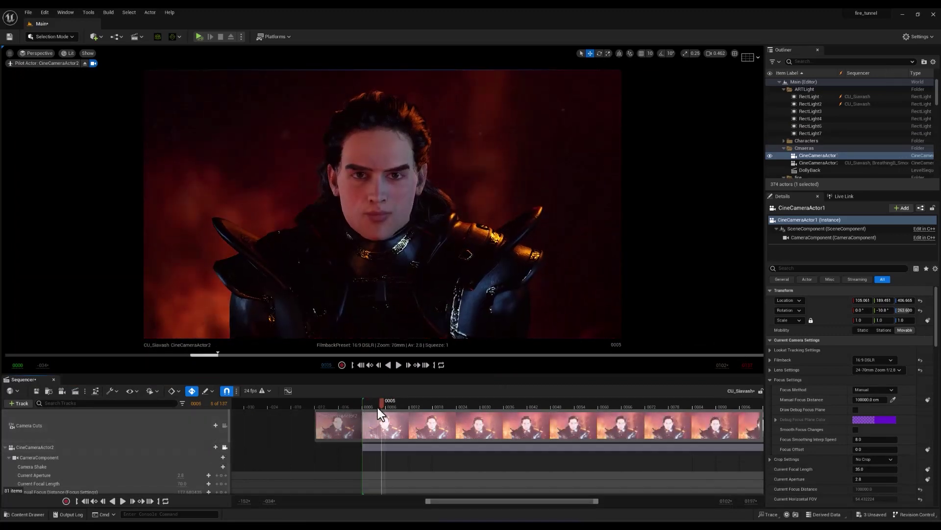
pyautogui.moveTo(377, 408); pyautogui.dragTo(362, 408)
pyautogui.scroll(-5, 209, 464)
pyautogui.scroll(-5, 147, 459)
pyautogui.scroll(-5, 91, 454)
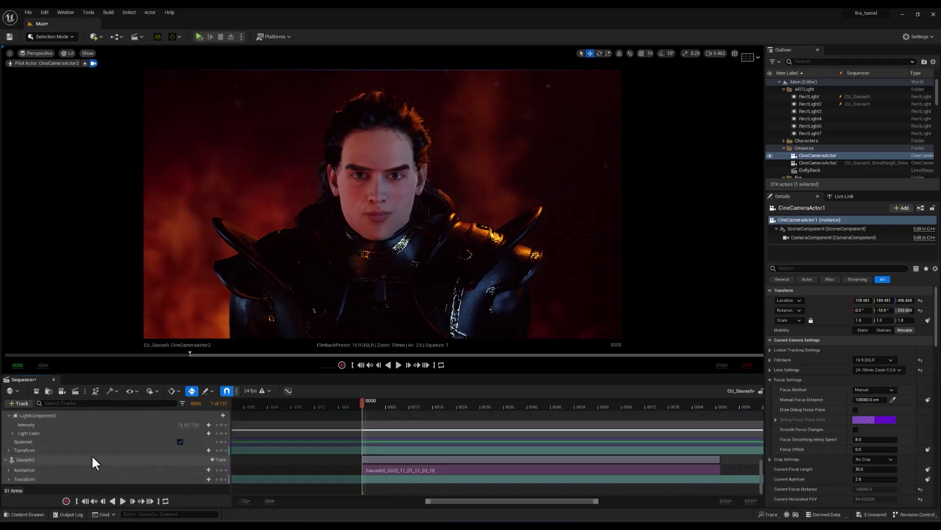
pyautogui.scroll(5, 92, 454)
pyautogui.scroll(3, 91, 454)
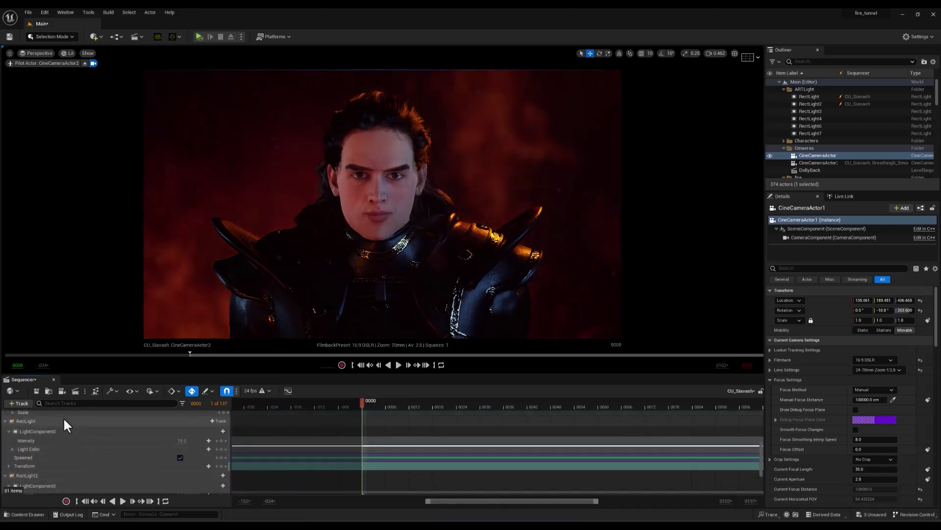
pyautogui.click(63, 420)
pyautogui.keyDown('ctrl'); pyautogui.click(51, 475); pyautogui.keyUp('ctrl')
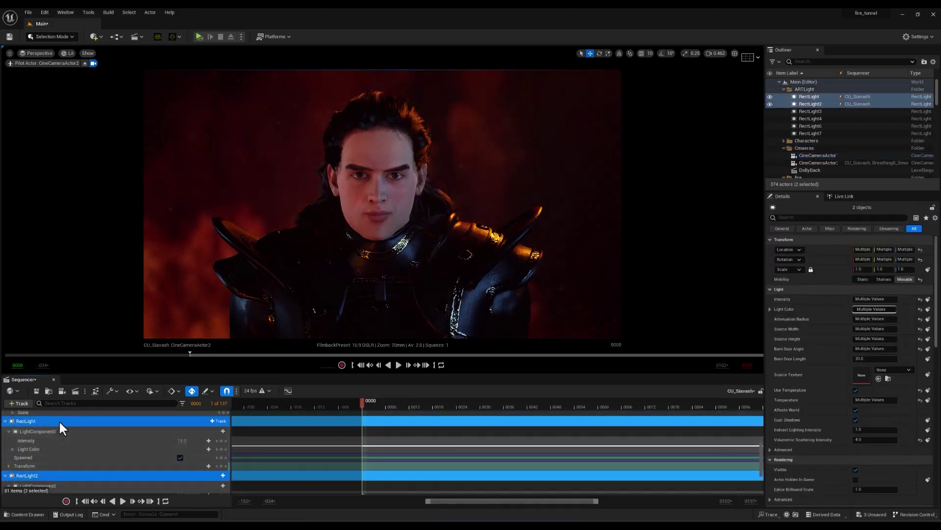
pyautogui.rightClick(58, 420)
pyautogui.moveTo(101, 176)
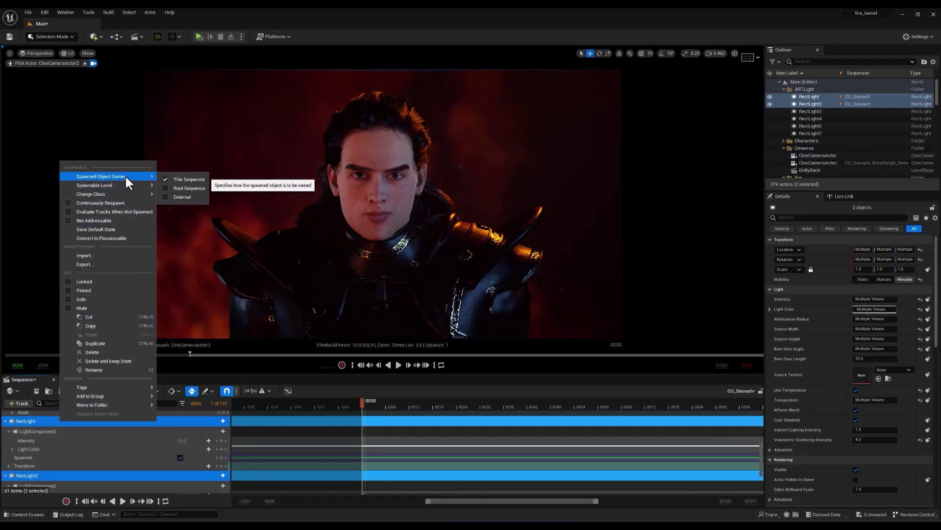
pyautogui.click(119, 237)
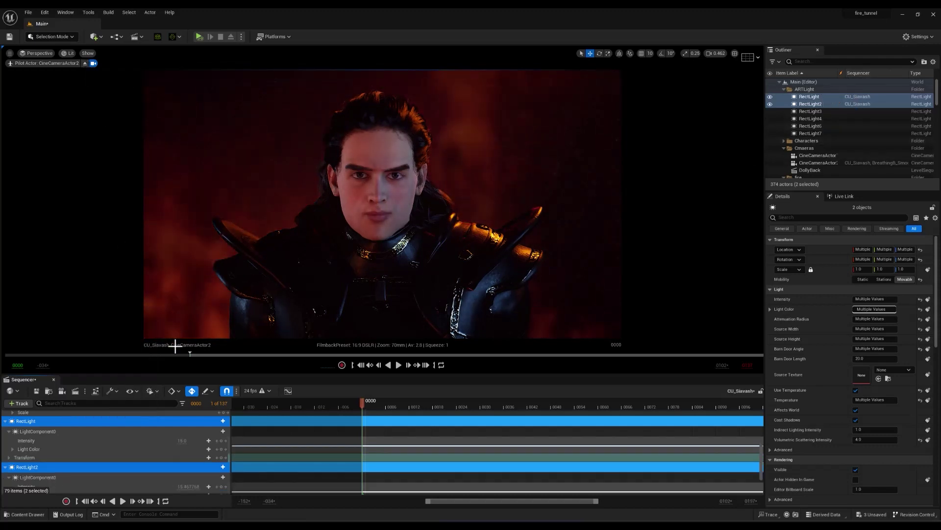
# Close CU_Siavash, fly around the rider, and pilot RealCameraActor1 with the lights remaining
pyautogui.click(54, 379)
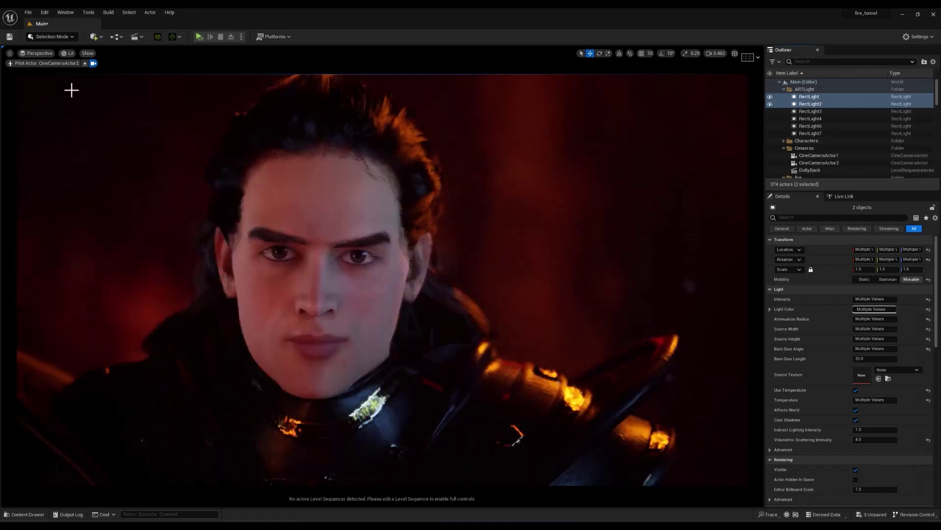
pyautogui.click(85, 63)
pyautogui.moveTo(263, 209); pyautogui.dragTo(262, 210, button='right')
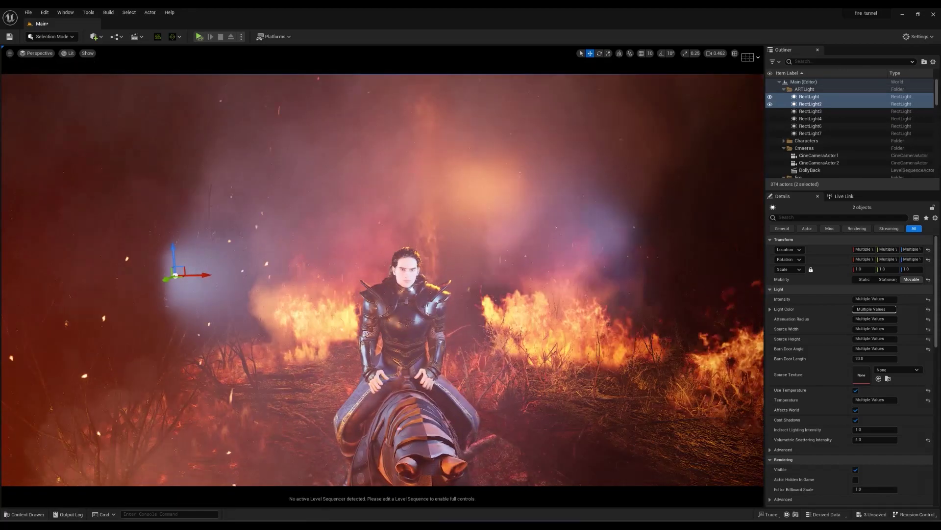
pyautogui.moveTo(329, 305); pyautogui.dragTo(329, 305, button='right')
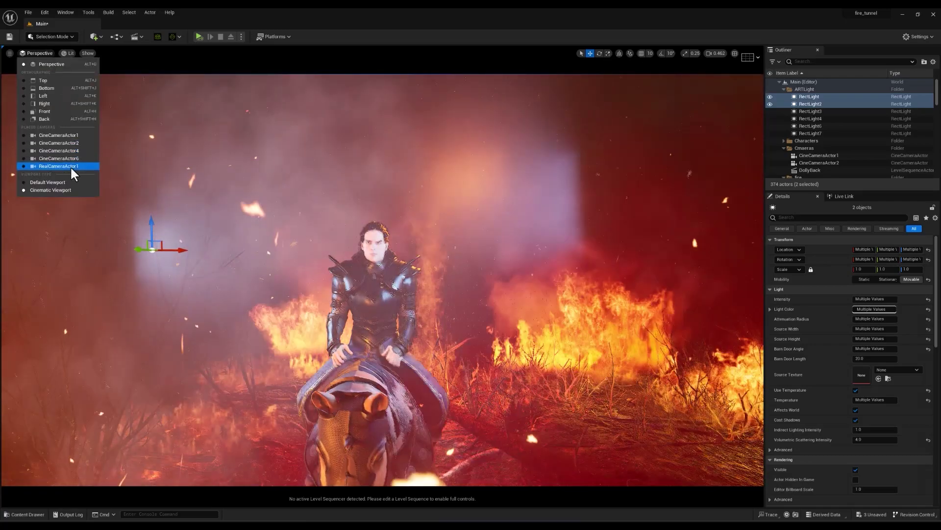
pyautogui.click(70, 166)
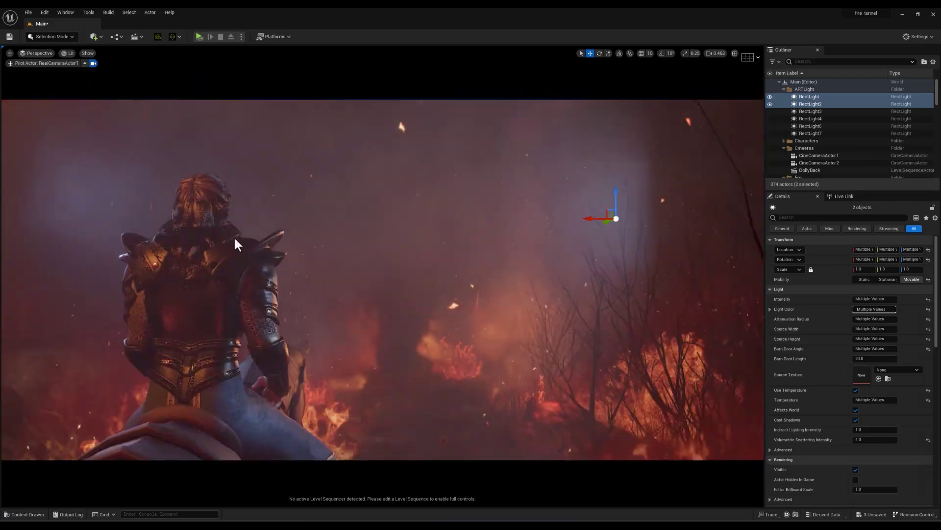
# Nudge RealCameraActor1 to frame the rider from behind more tightly
pyautogui.moveTo(409, 264); pyautogui.dragTo(411, 265, button='right')
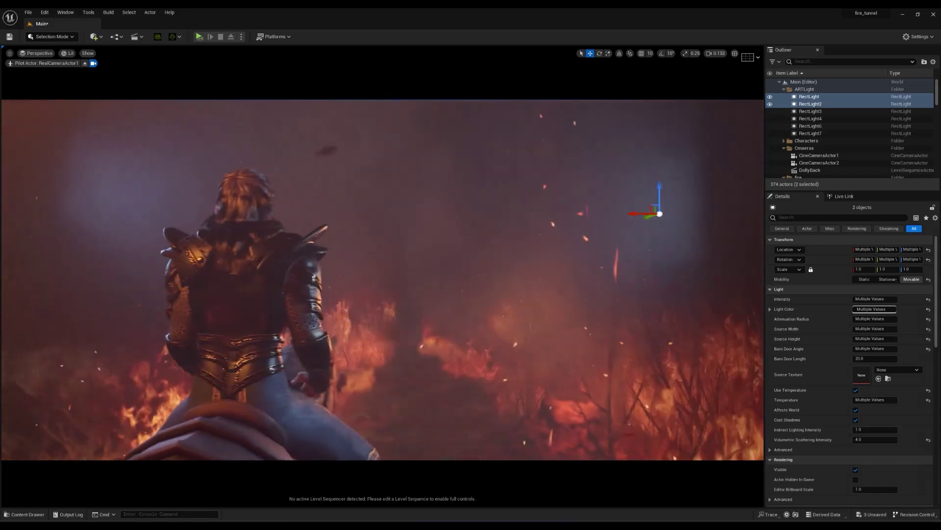
pyautogui.scroll(-2, 407, 265)
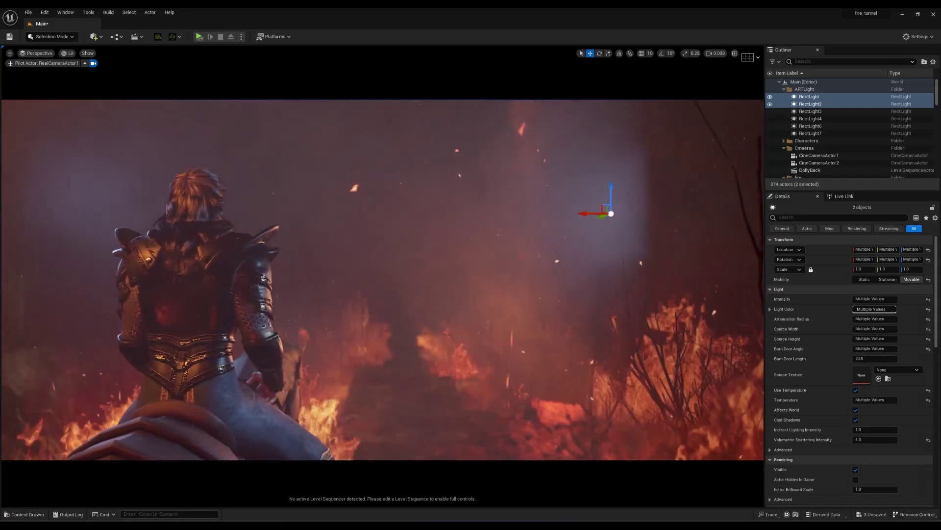